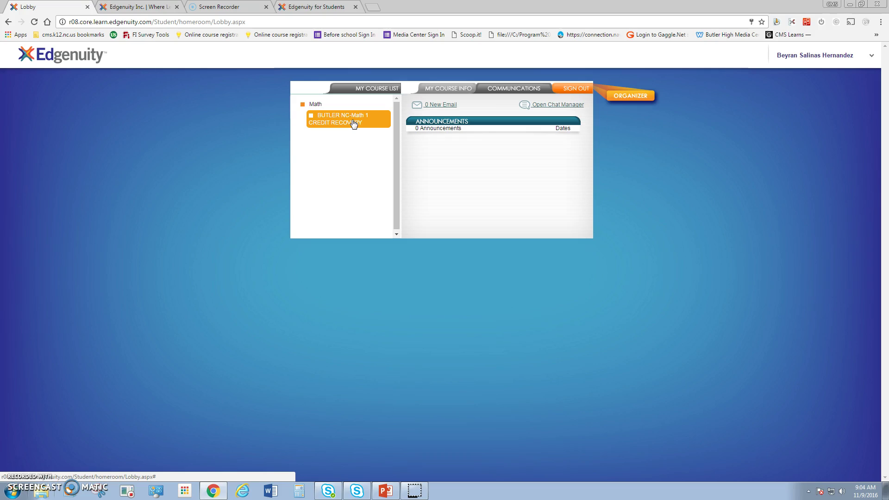
Step: Show the course info with completion and grade for the BUTLER NC-Math 1 CREDIT RECOVERY course
click(353, 123)
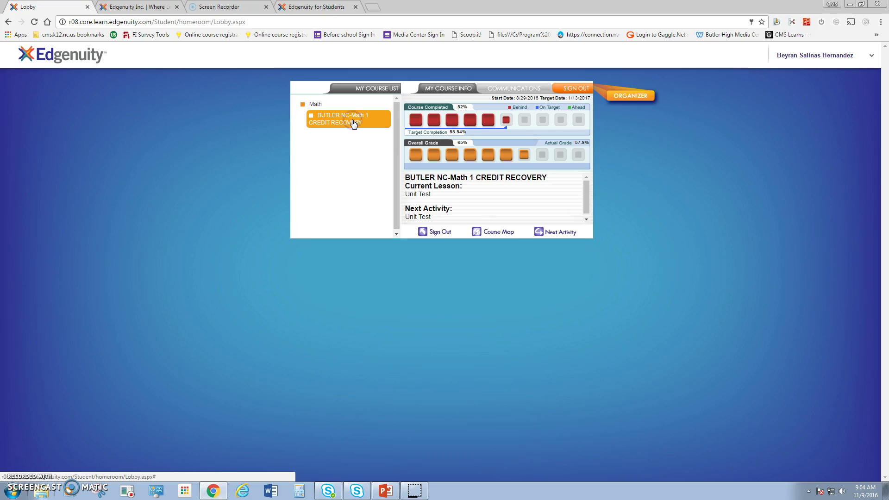
click(393, 119)
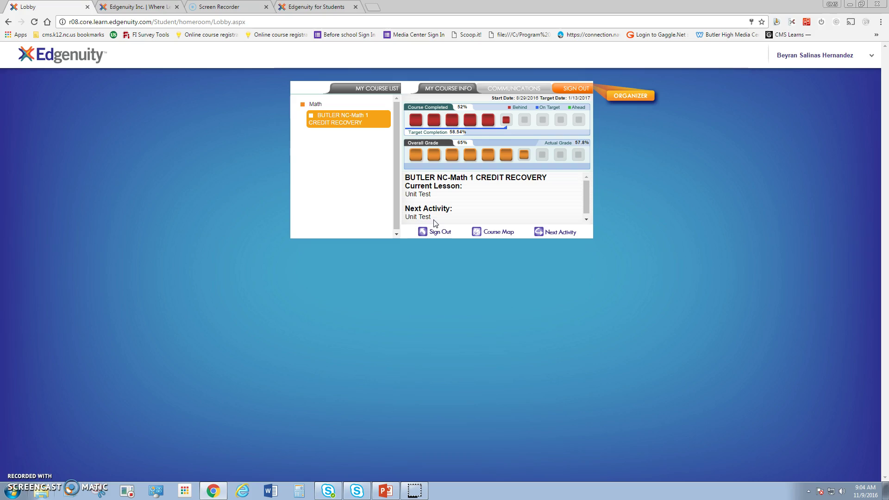
Step: Review the activity scores for BUTLER NC-Math 1 CREDIT RECOVERY in the organizer's Scores and Feedback report, then return to Reports
click(626, 99)
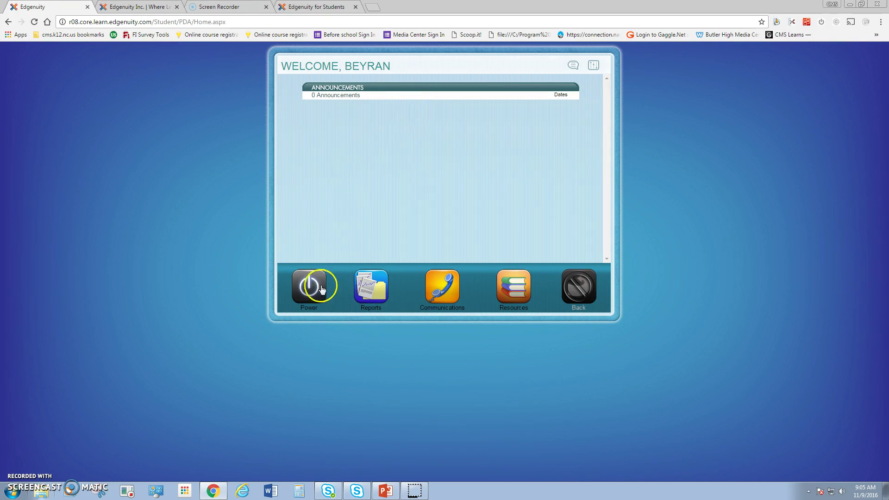
click(374, 281)
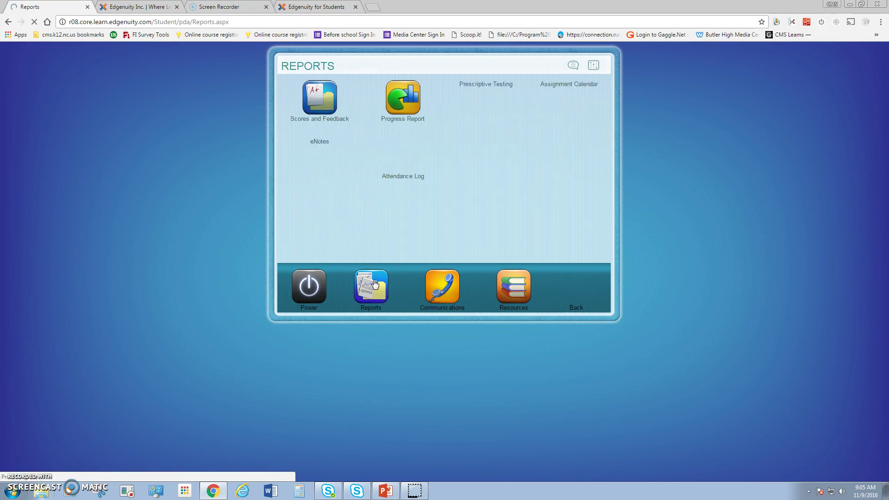
click(314, 96)
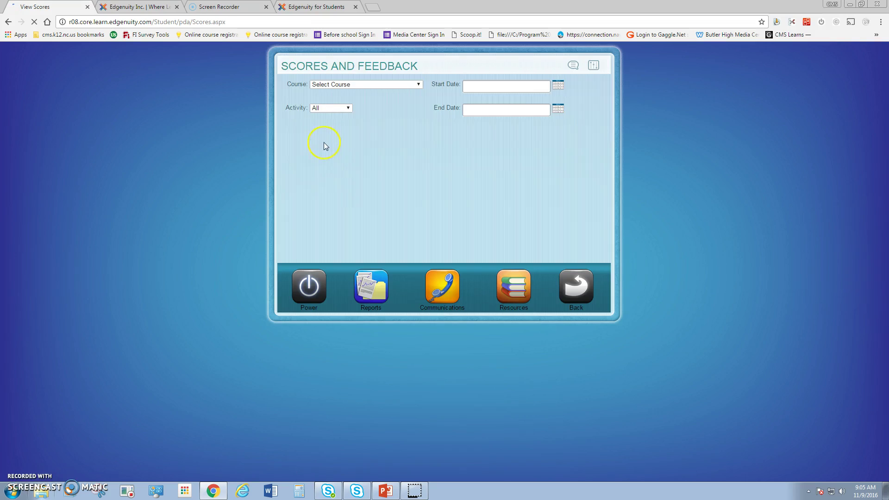
click(395, 83)
click(388, 106)
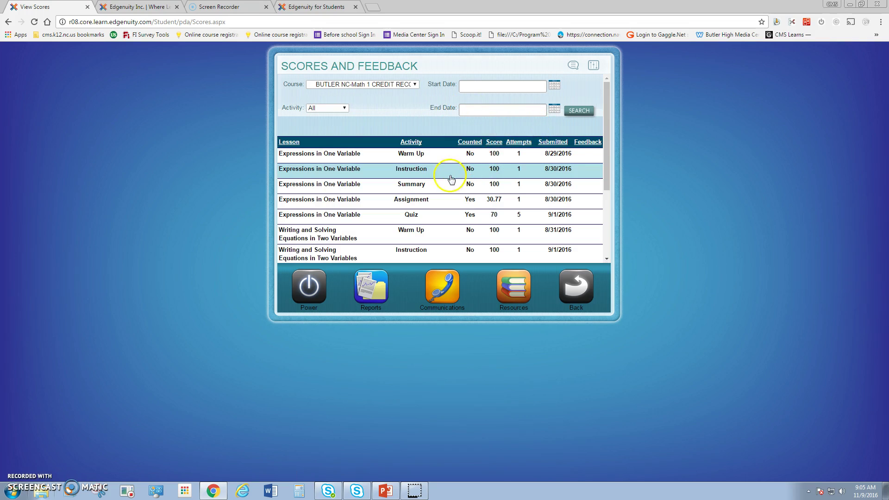
scroll(458, 174, down, 3)
scroll(458, 174, up, 3)
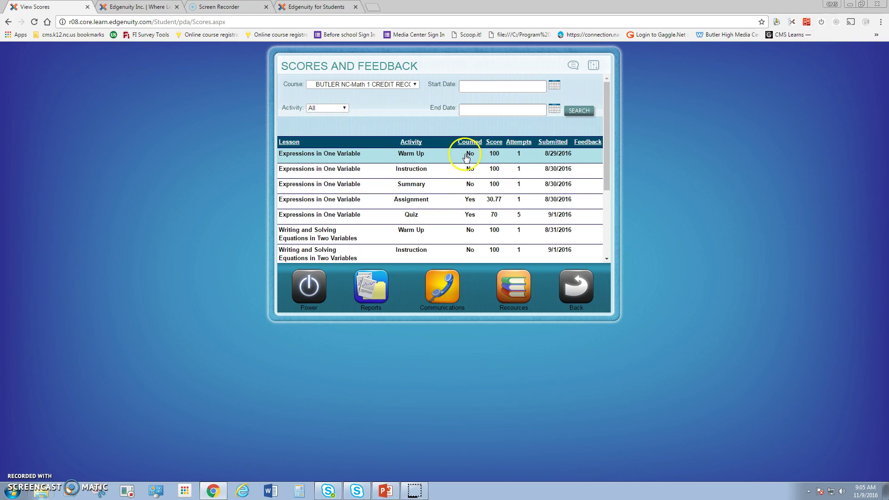
scroll(479, 196, down, 3)
scroll(480, 196, down, 1)
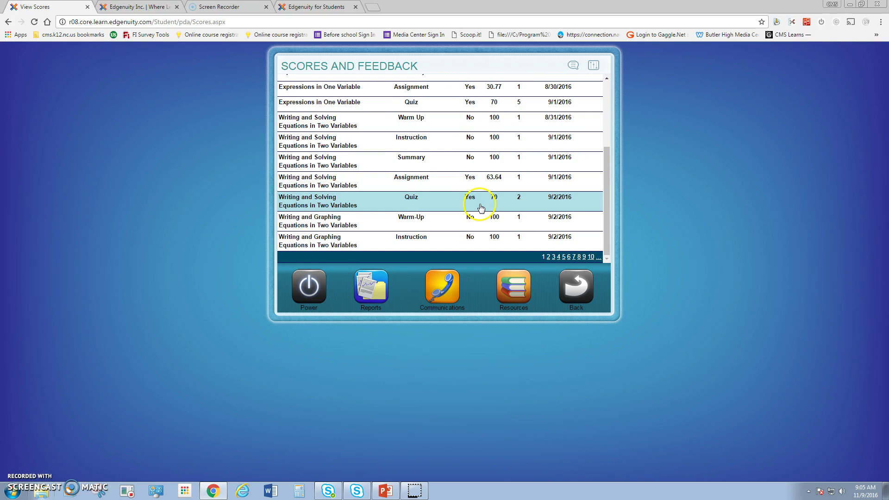
click(579, 287)
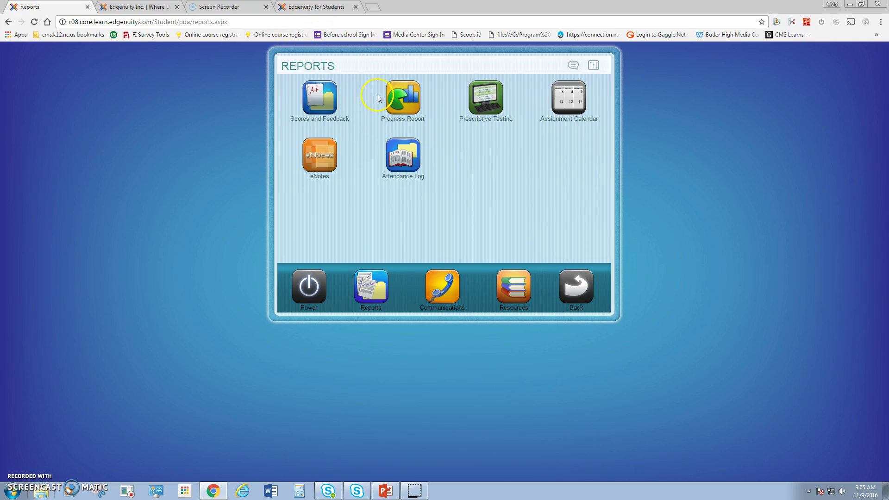
Step: Examine the Progress Report down to the assignment, quiz and test breakdown, then return to Reports
click(404, 99)
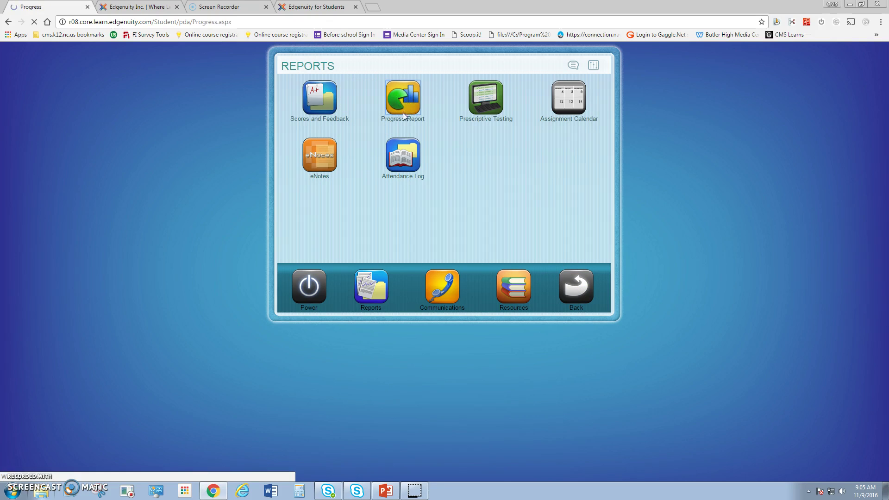
scroll(491, 199, down, 1)
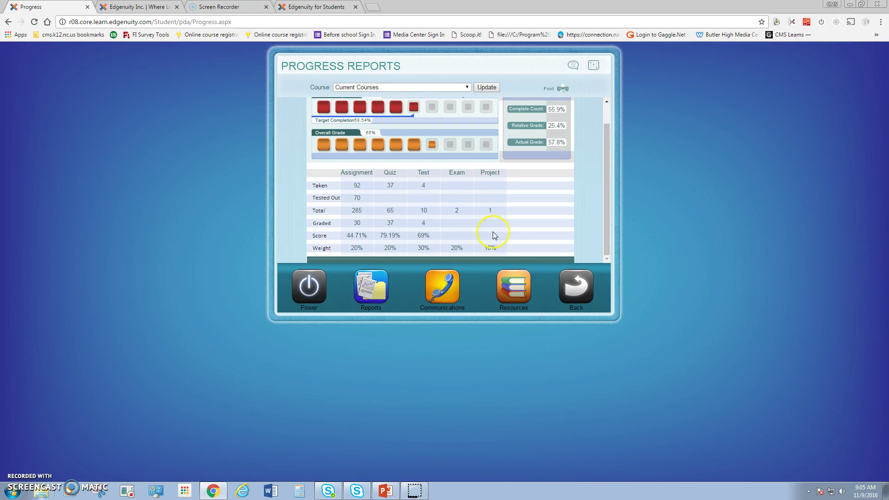
click(579, 289)
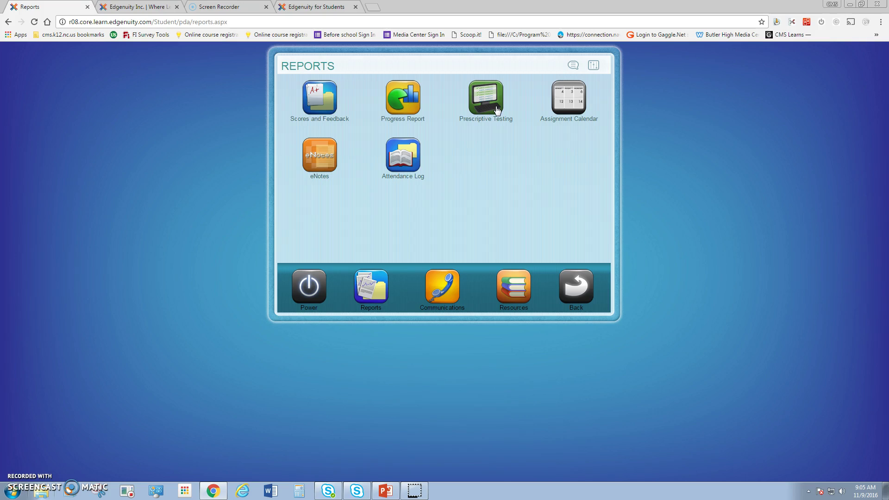
Step: Open the Assignment Calendar for BUTLER NC-Math 1 CREDIT RECOVERY and review the activities of its first week
click(478, 106)
click(574, 107)
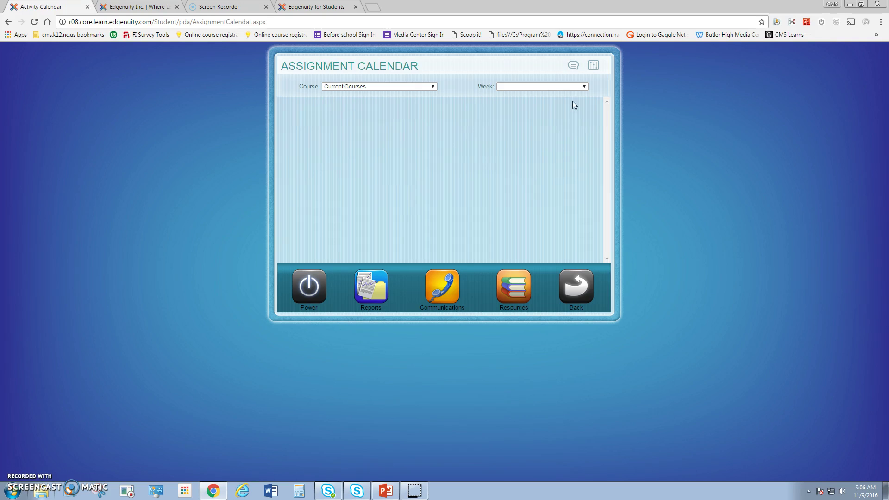
click(368, 86)
click(376, 102)
click(455, 121)
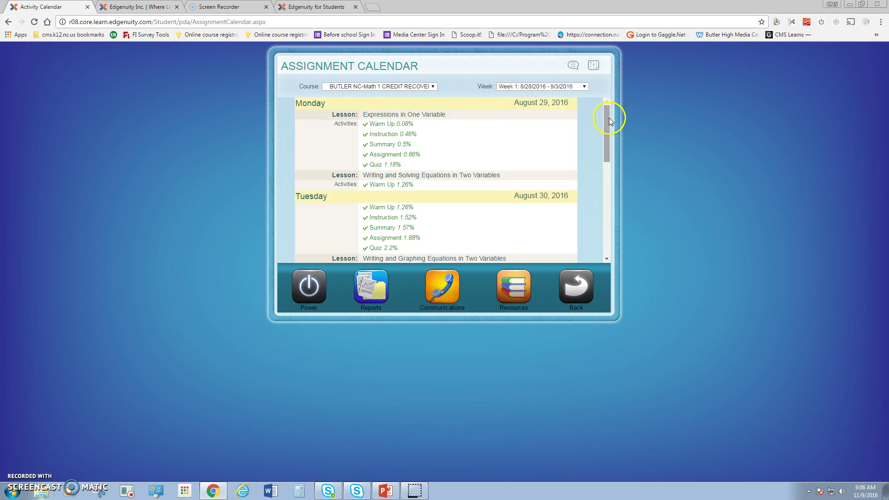
drag(607, 118, 623, 222)
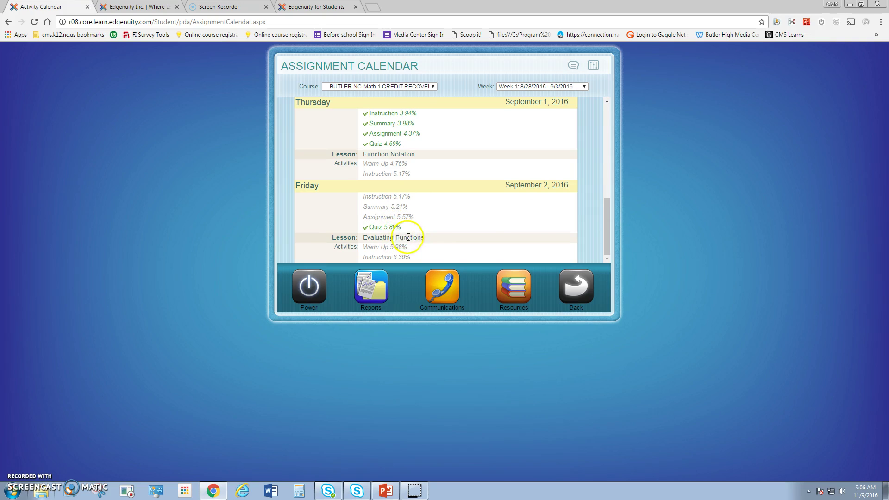
Step: Show the Assignment Calendar for Week 11 (11/6/2016 - 11/12/2016)
click(555, 88)
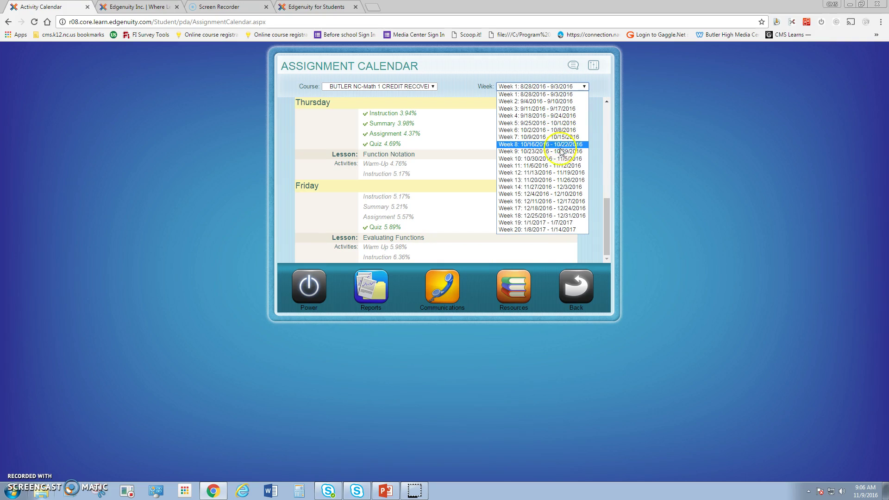
click(558, 165)
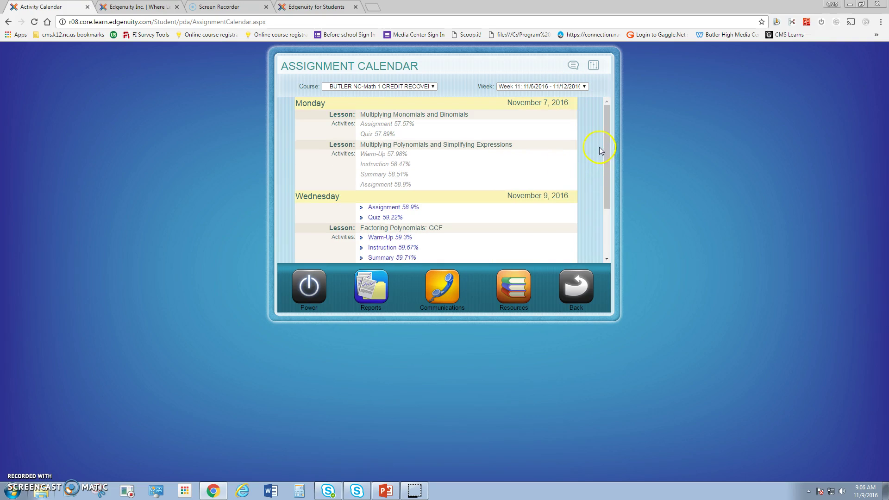
mouse_move(602, 139)
mouse_down()
mouse_move(623, 217)
mouse_move(602, 134)
mouse_up()
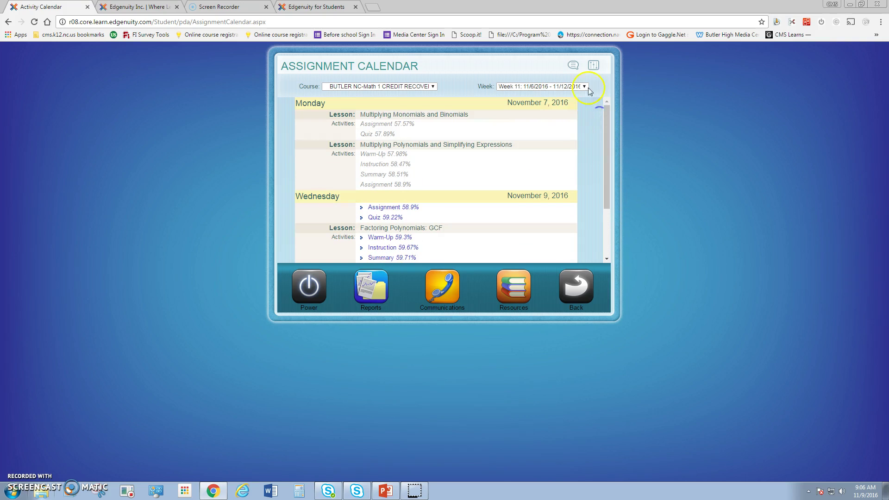
Step: Review the Assignment Calendar for Week 8 (10/16/2016 - 10/22/2016) and Week 7 (10/9/2016 - 10/15/2016), then return to Reports
click(559, 88)
click(564, 147)
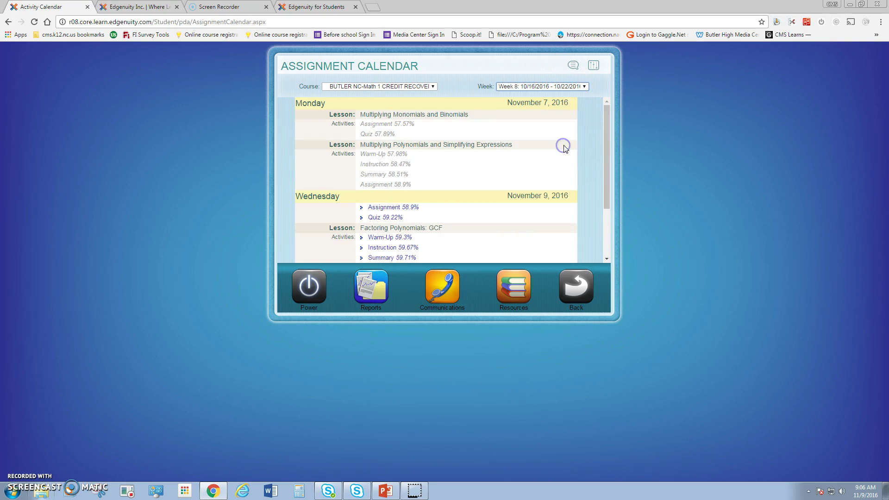
click(558, 87)
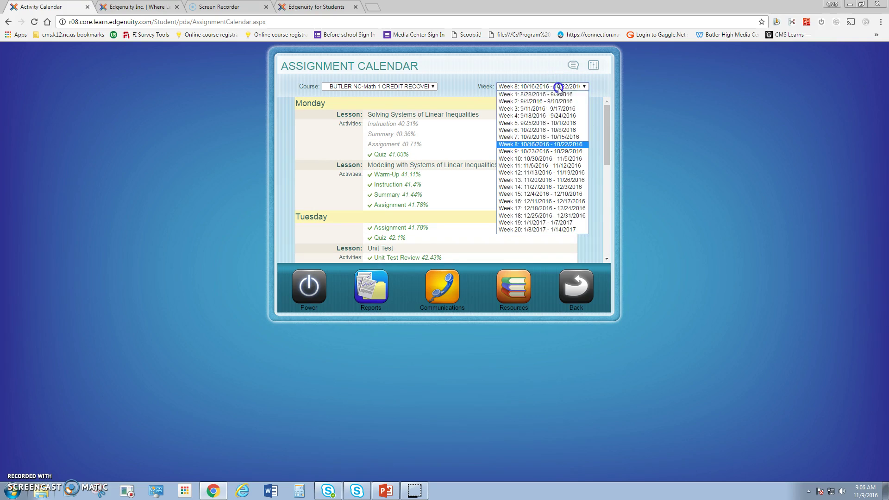
click(562, 139)
drag(608, 141, 611, 261)
click(576, 296)
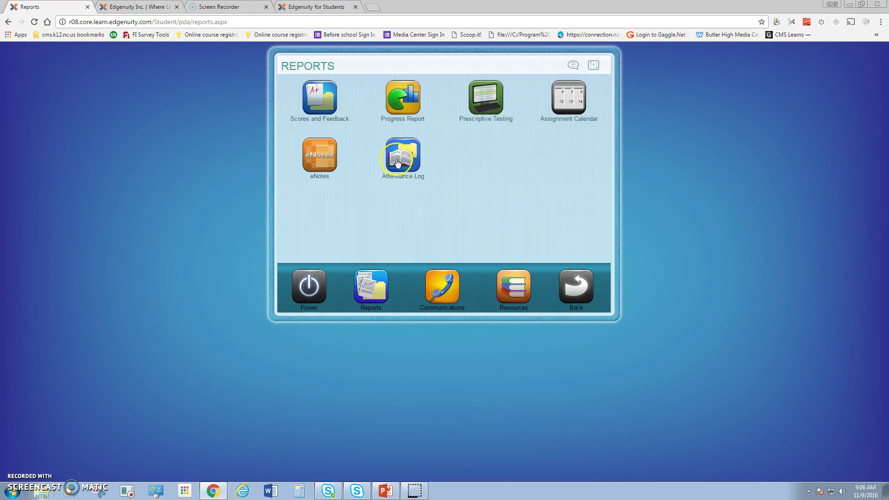
Step: Examine the Attendance Log's session times, idle time and completed activities across both weeks, then leave the log
click(397, 162)
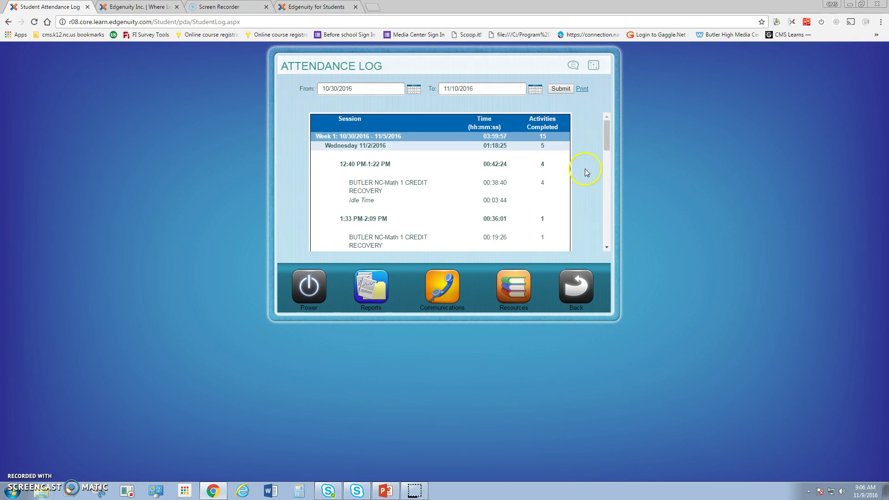
scroll(526, 170, down, 2)
scroll(526, 170, down, 2)
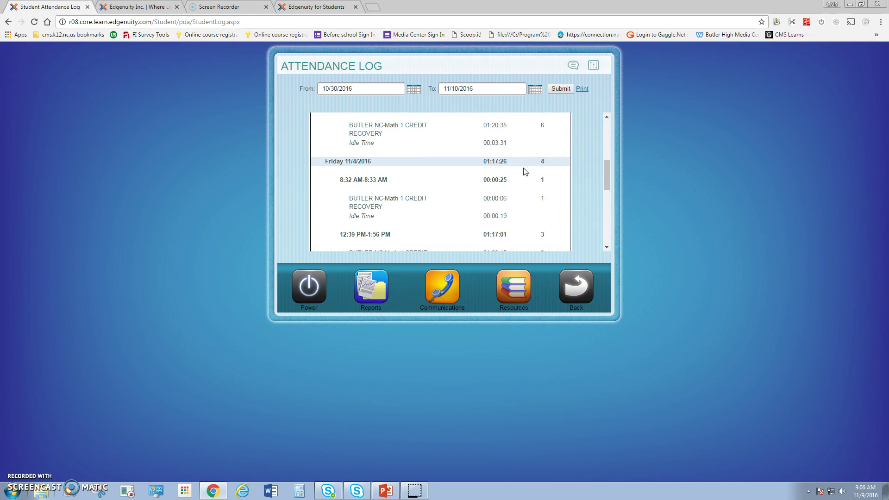
scroll(526, 176, down, 2)
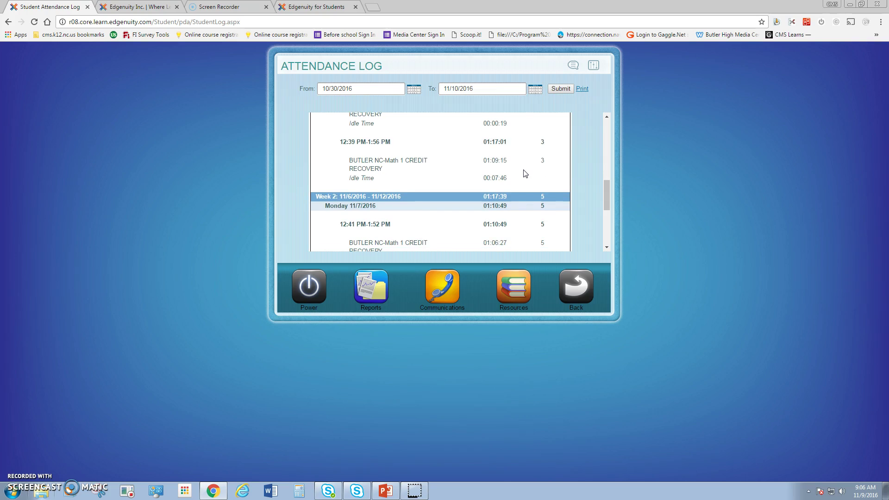
scroll(526, 173, down, 3)
scroll(524, 173, up, 5)
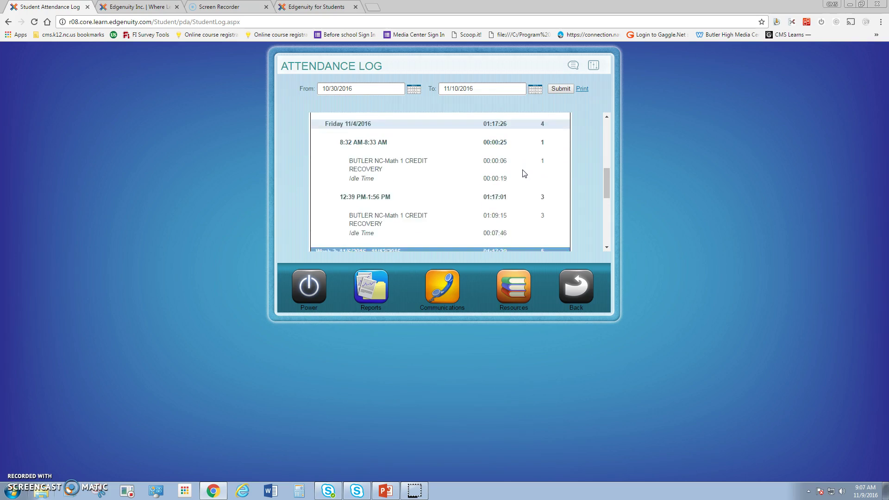
scroll(524, 173, up, 6)
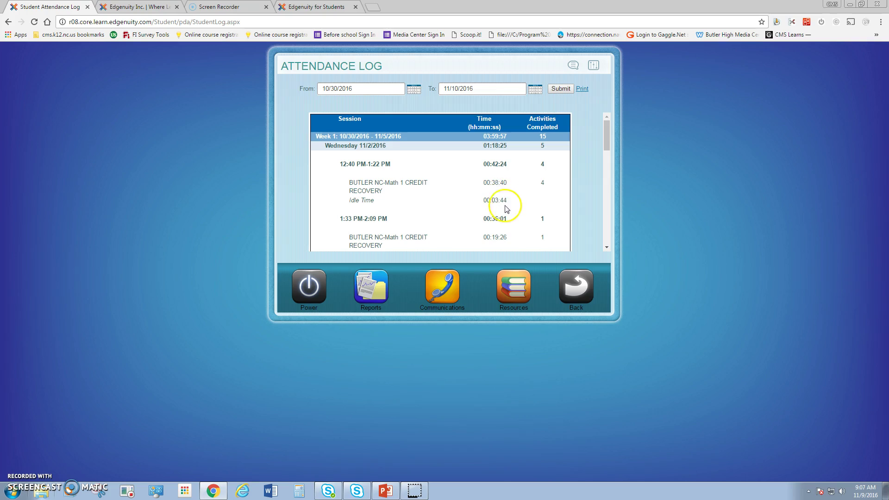
click(574, 273)
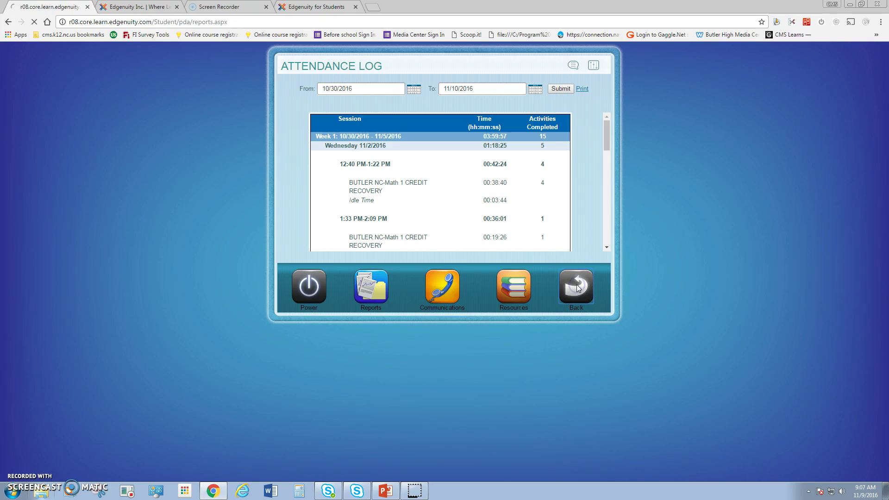
Step: Run Check Plugins from the organizer's Resources to review the required plugins, then close the results and leave Resources
click(524, 291)
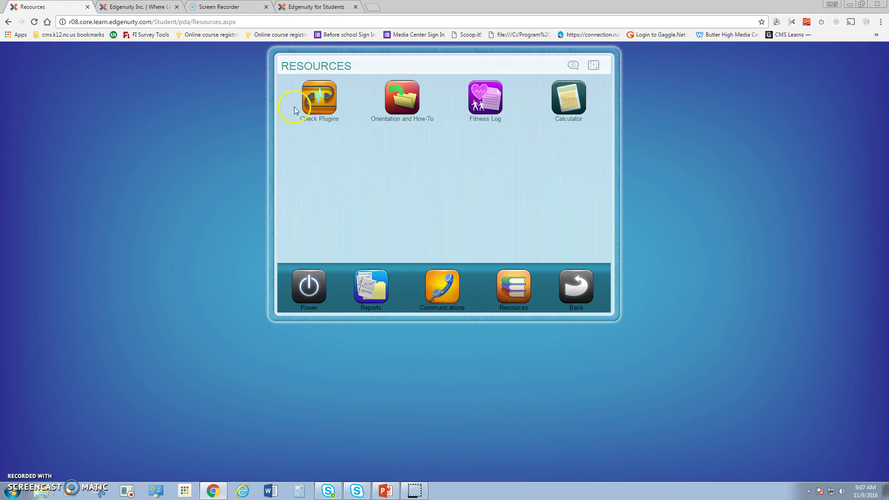
click(326, 110)
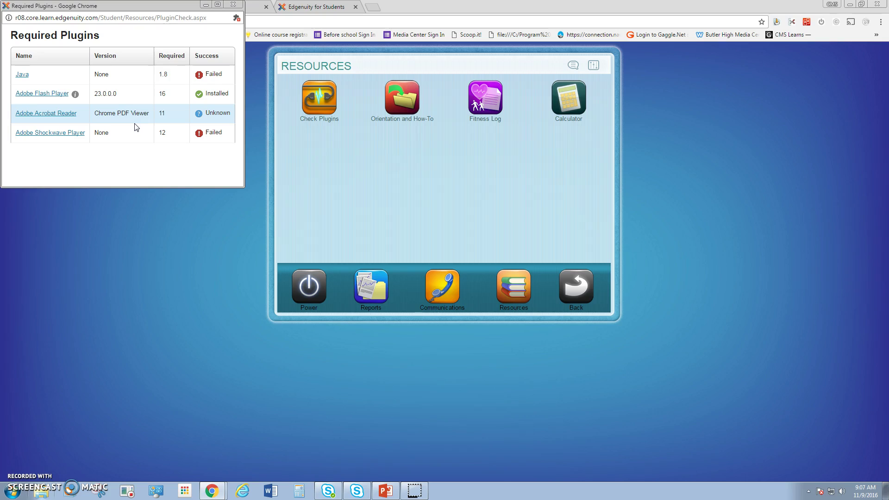
click(210, 22)
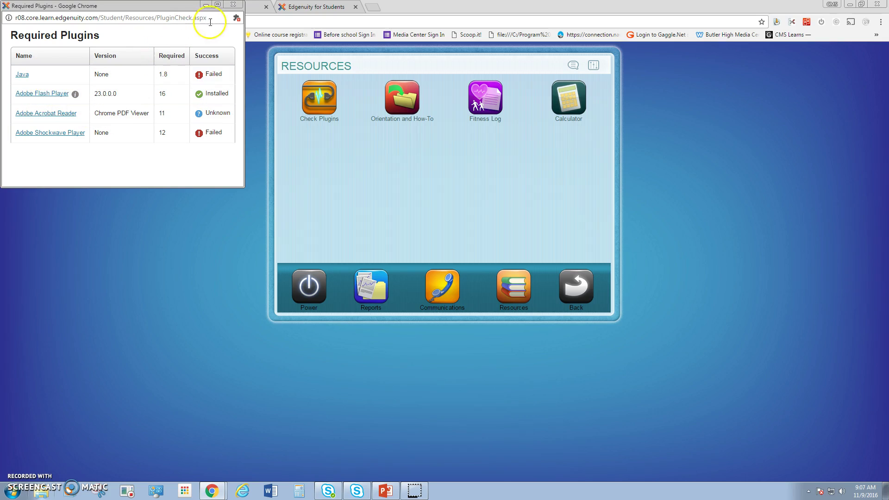
click(233, 5)
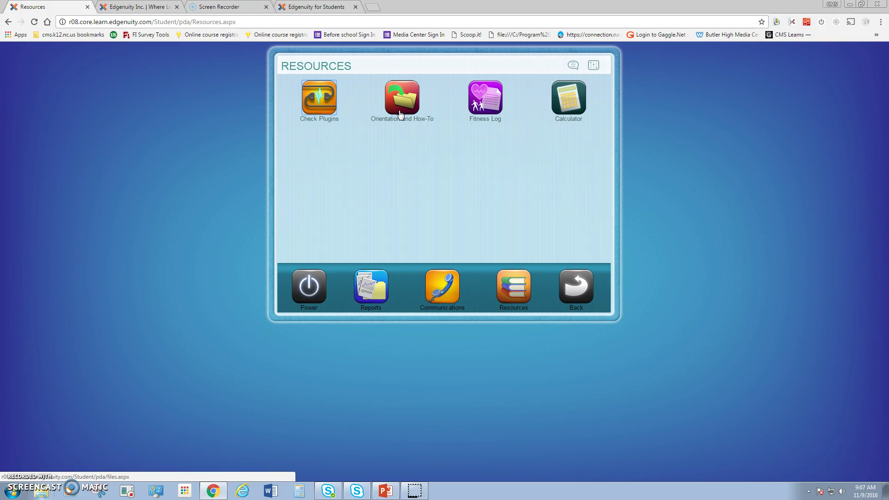
click(574, 296)
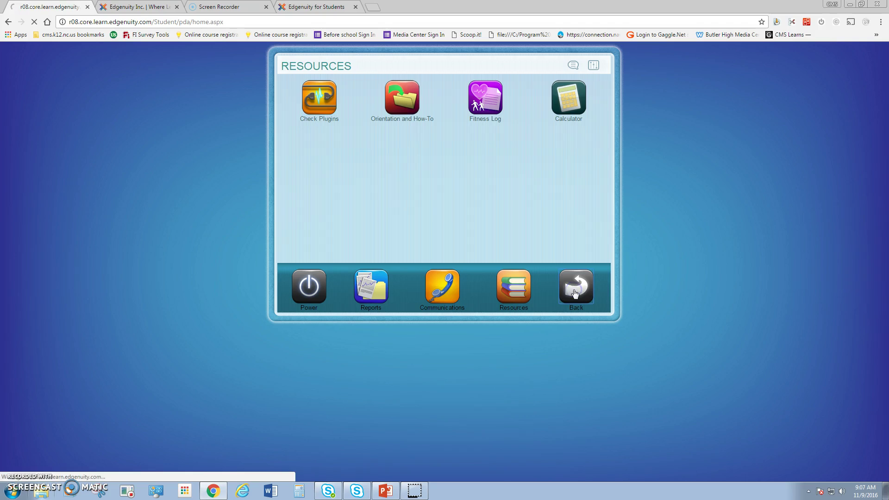
Step: Open the eNotes report for BUTLER NC-Math 1 CREDIT RECOVERY to view its lesson list, then leave the report
click(362, 296)
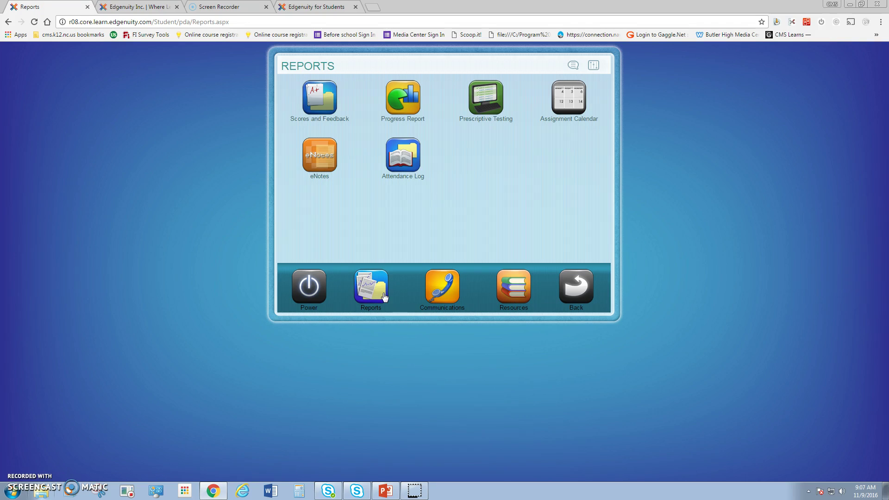
click(319, 169)
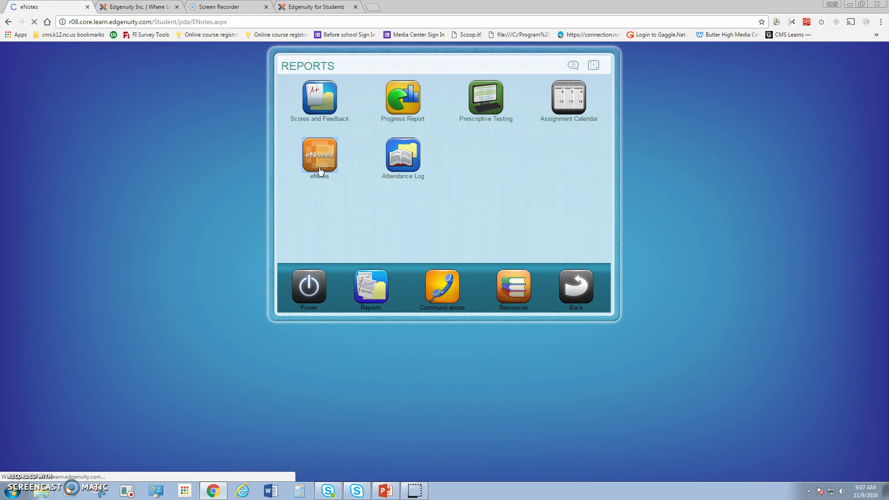
click(374, 88)
click(374, 88)
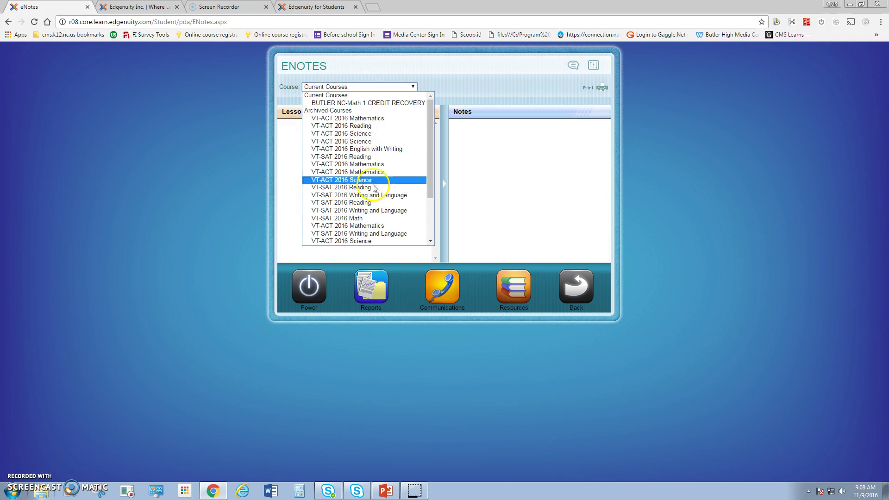
click(382, 102)
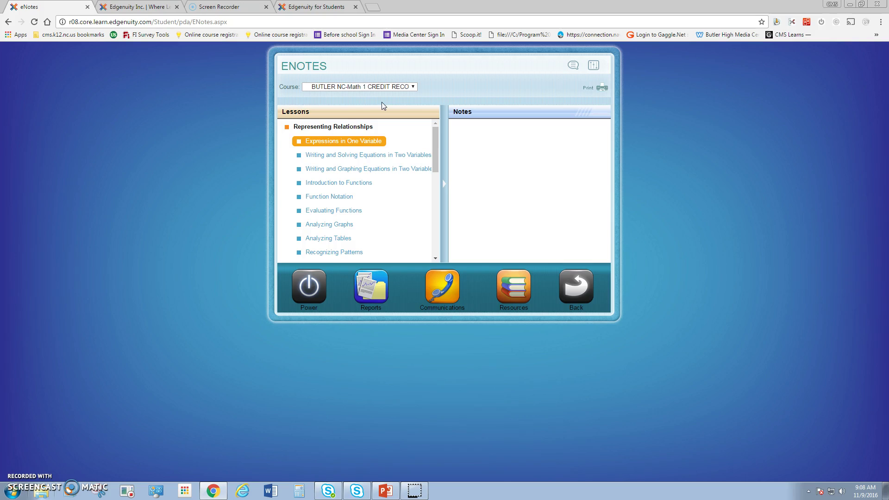
click(578, 295)
Step: Exit the organizer to the lobby and open the student account options for signing out
click(309, 292)
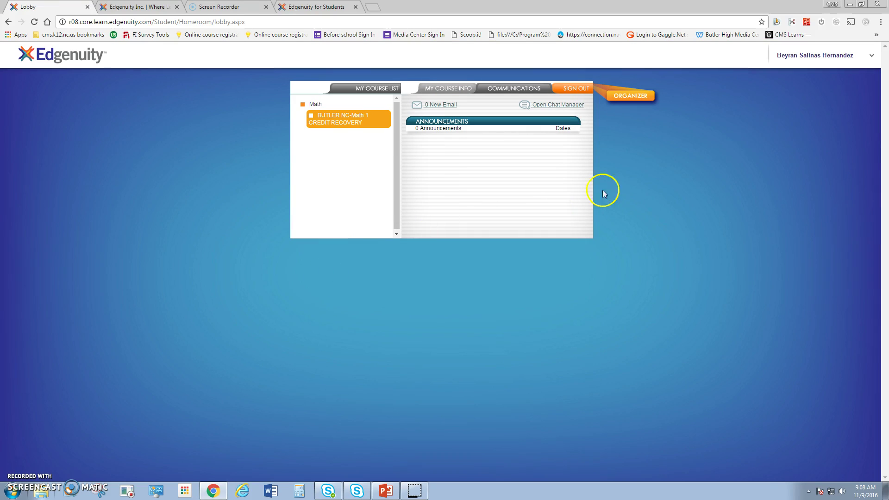
click(872, 58)
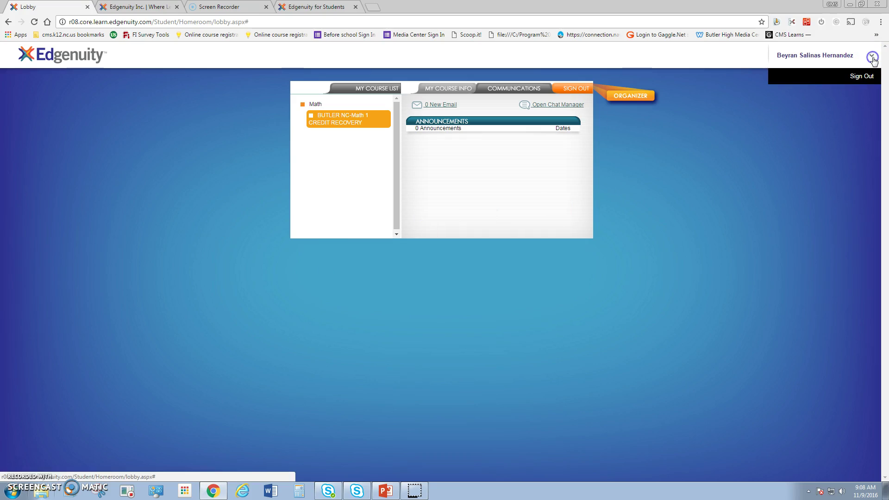